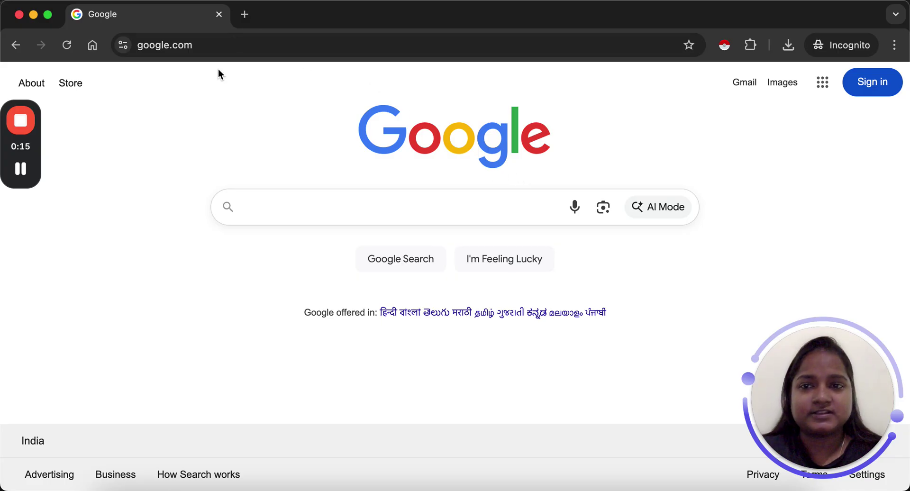
Step: Search Google for "instant data scraper extension"
click(277, 206)
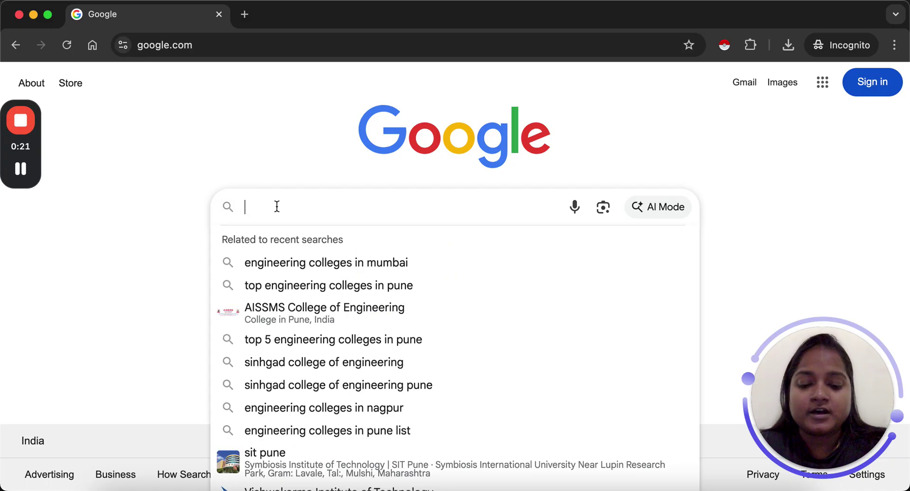
text(instant)
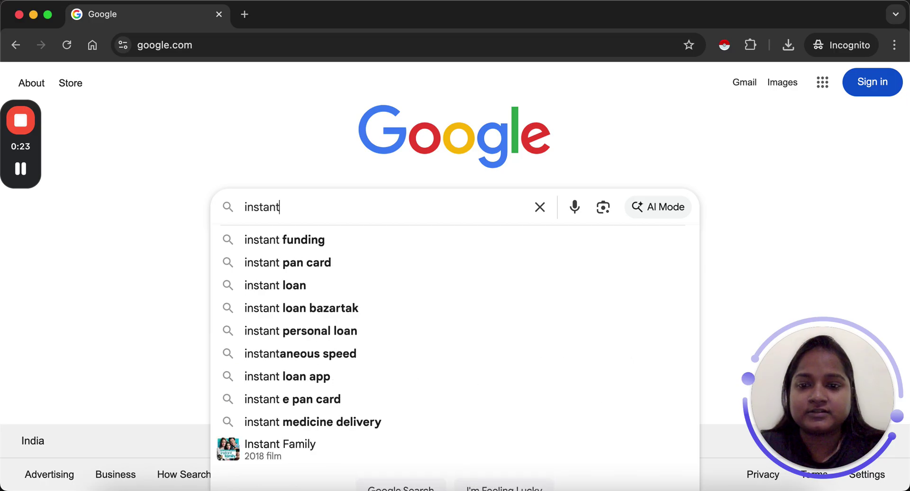
text( data d)
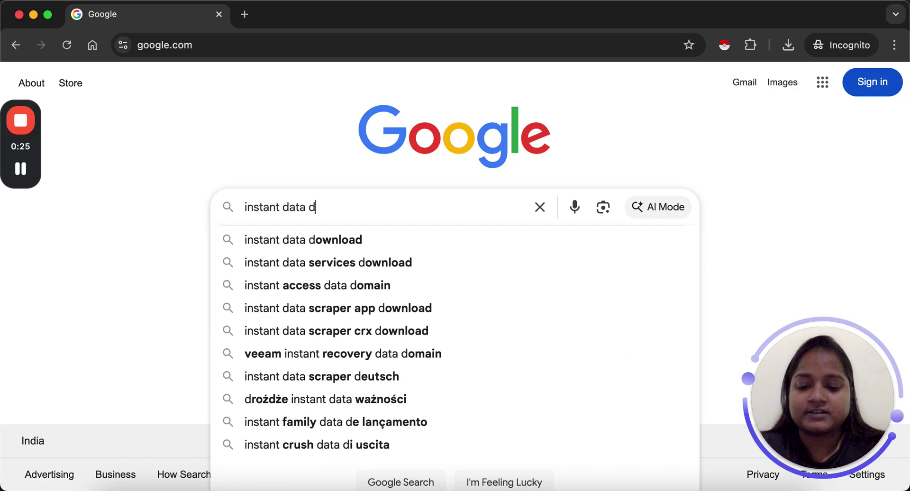
key(BackSpace)
text(sca)
key(Down)
key(Down)
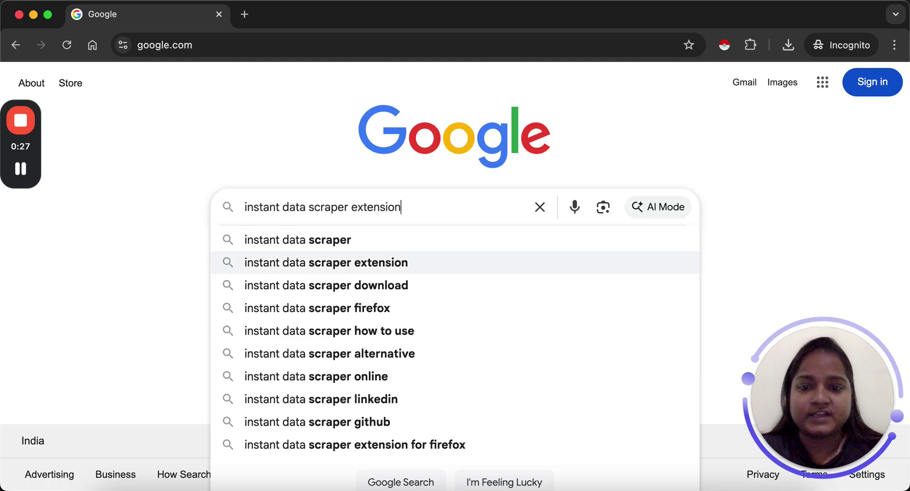
key(Return)
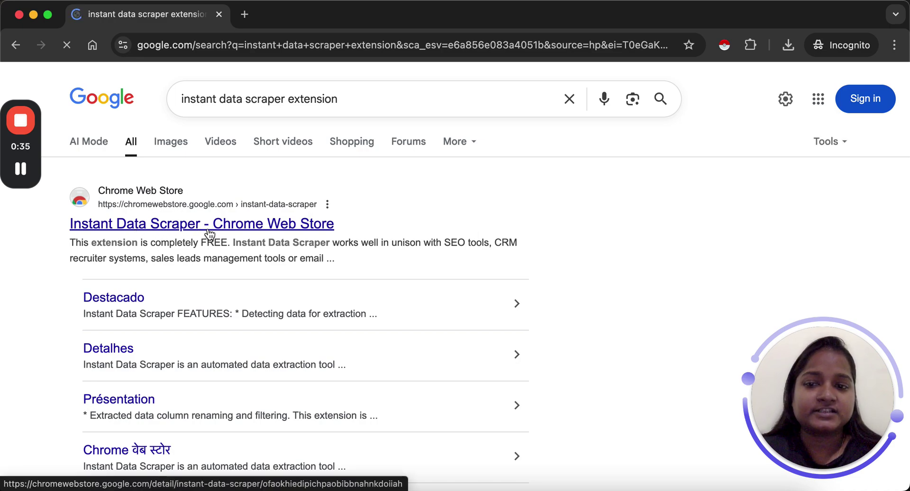
Step: Open the Chrome Web Store page for Instant Data Scraper and check the browser's list of installed extensions
click(243, 231)
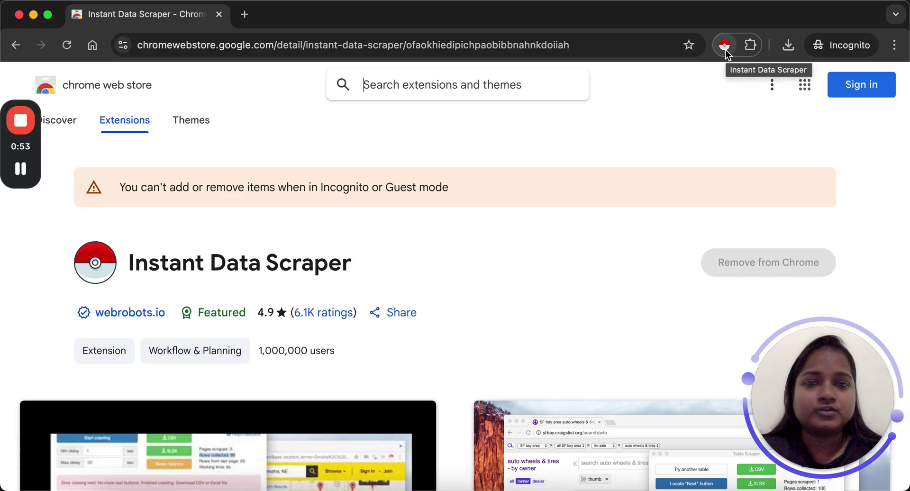
click(750, 45)
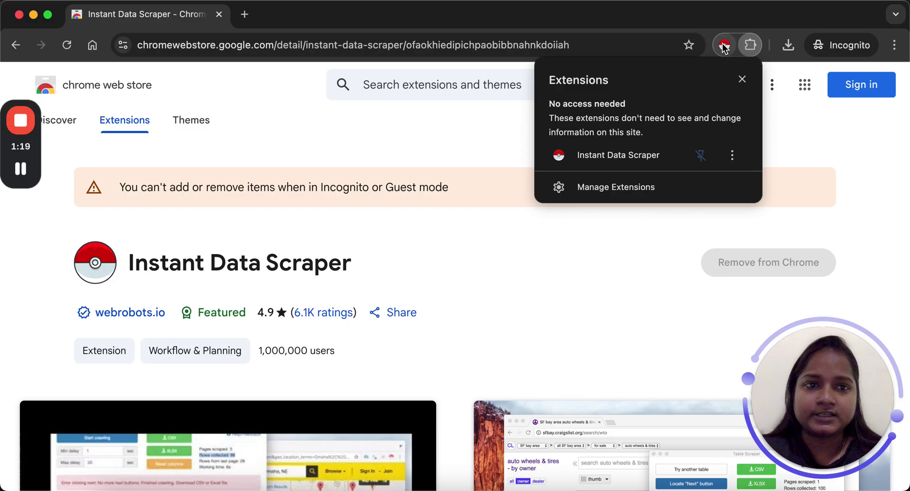
click(504, 135)
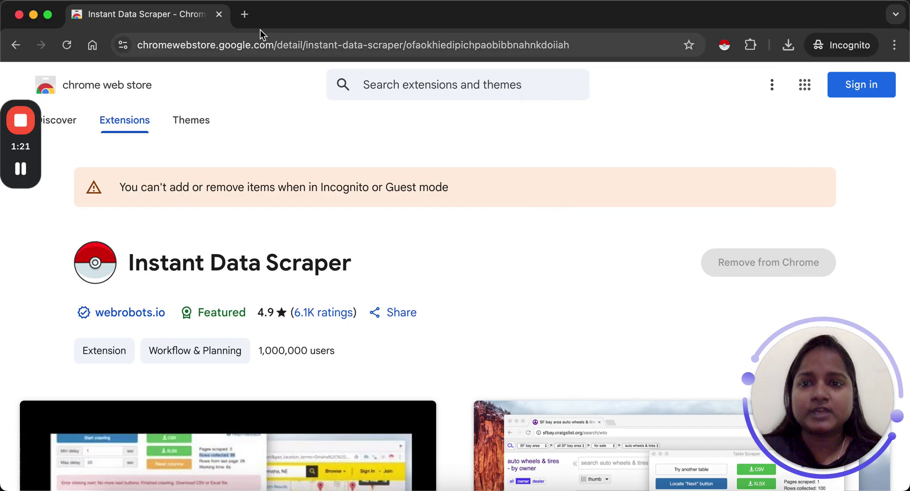
Step: Open Google in a new tab and search for "colleges in pune"
click(246, 16)
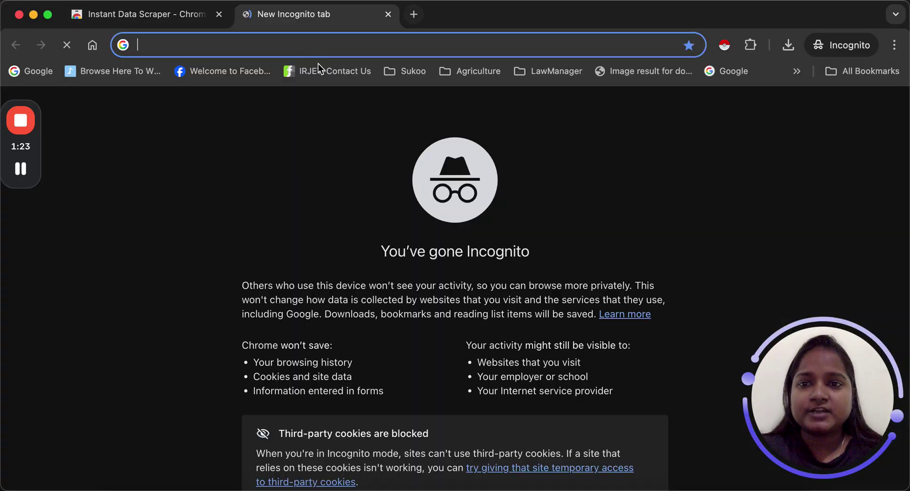
text(google.co.in)
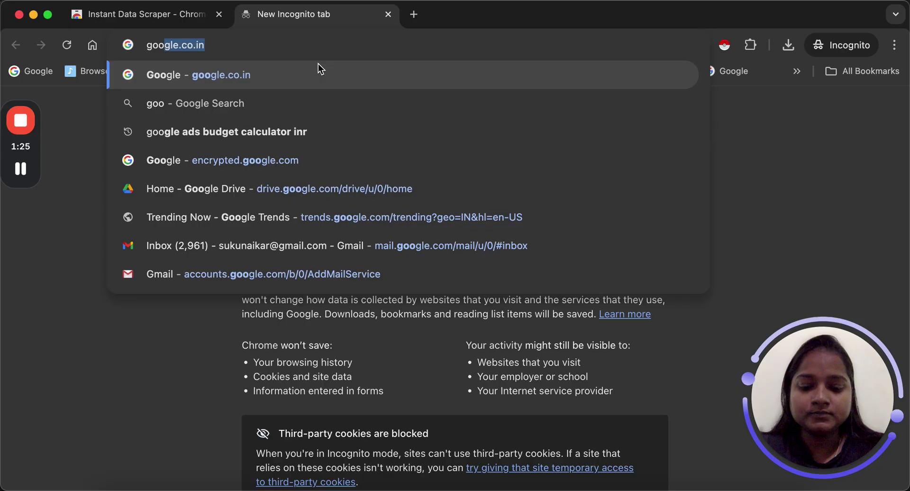
key(Return)
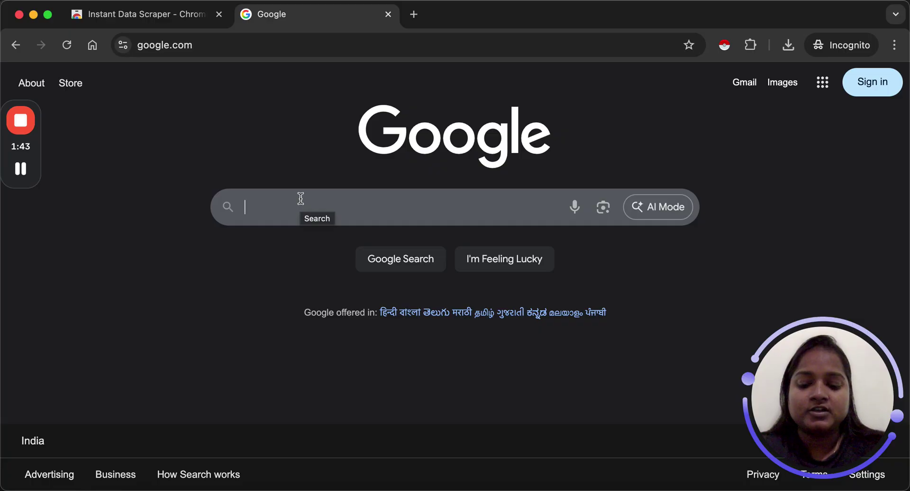
click(301, 198)
text(co)
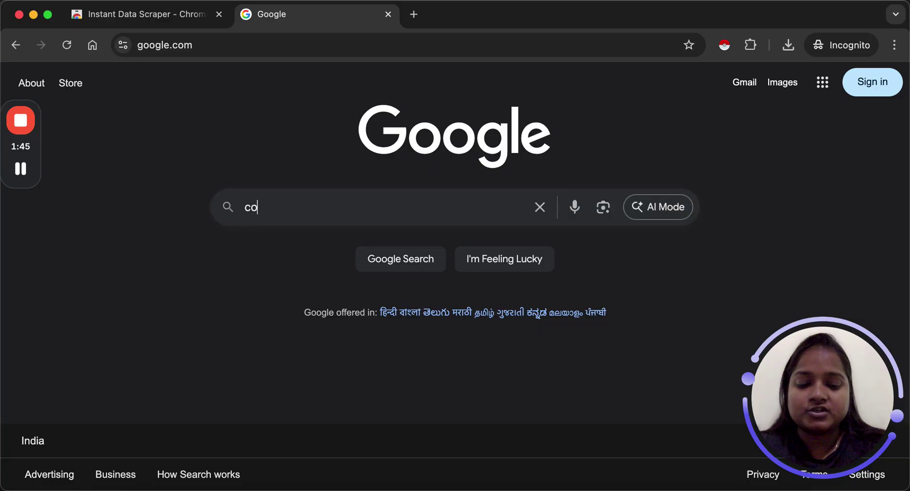
text(lleges)
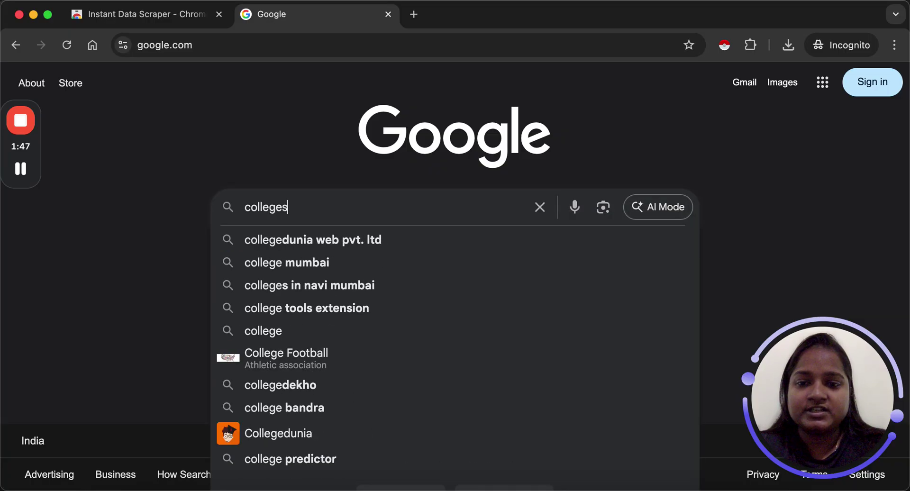
text( in pune)
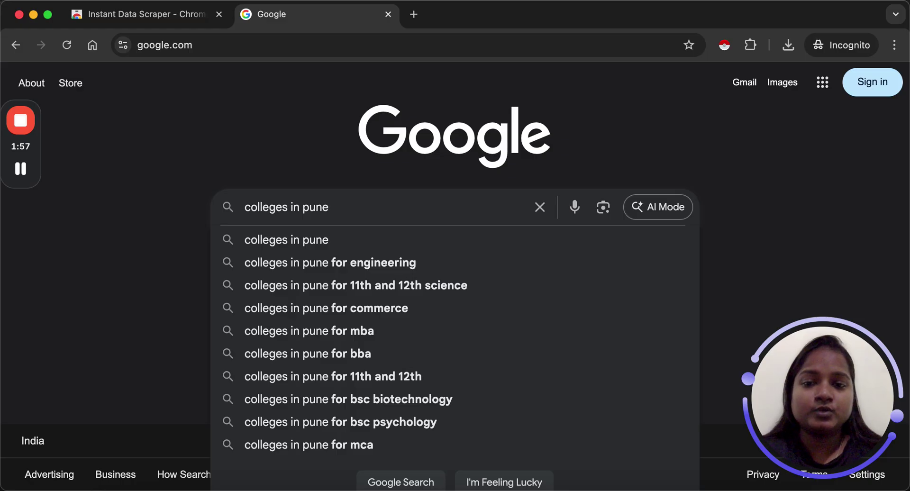
key(Return)
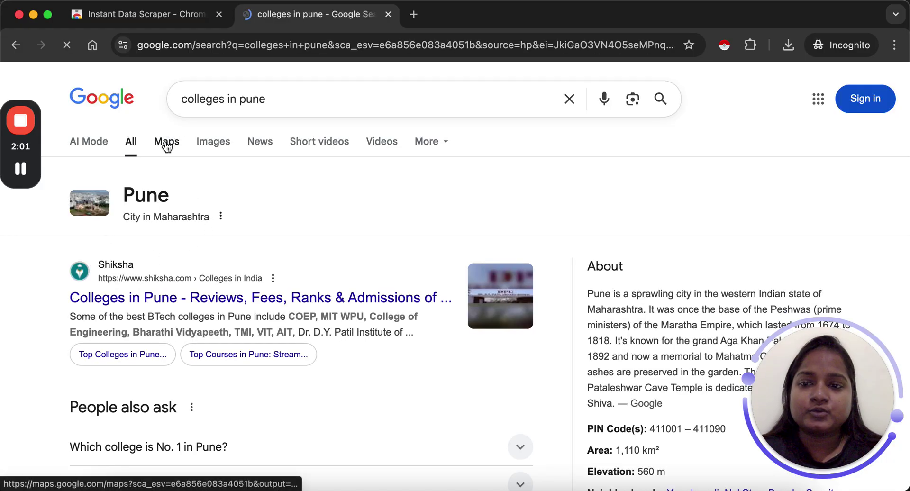
Step: Show the colleges in Pune on Google Maps and load more listings before returning to the start of the results
scroll(247, 266, down, 10)
scroll(266, 199, up, 10)
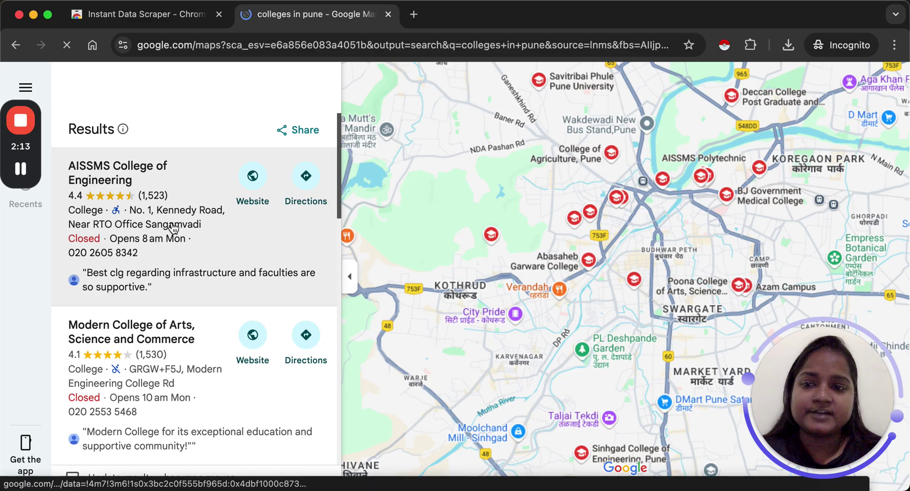
scroll(173, 229, down, 15)
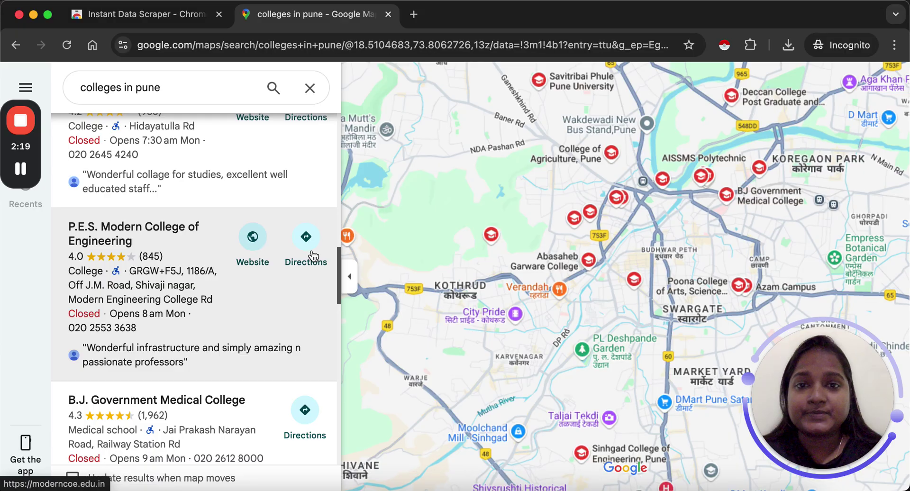
scroll(181, 257, down, 5)
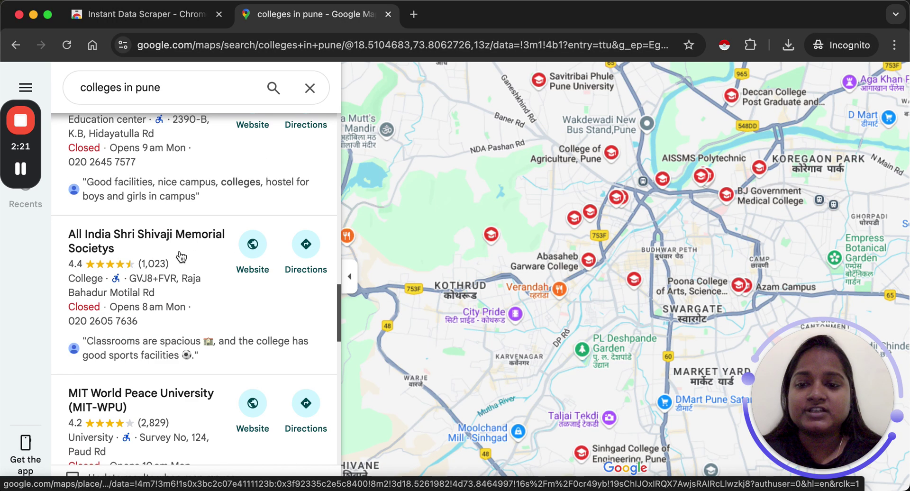
scroll(181, 257, down, 15)
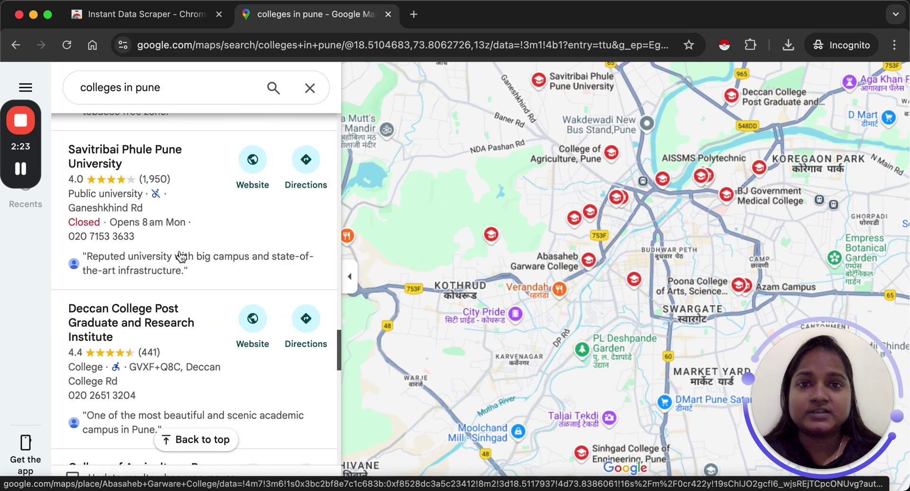
scroll(181, 256, down, 10)
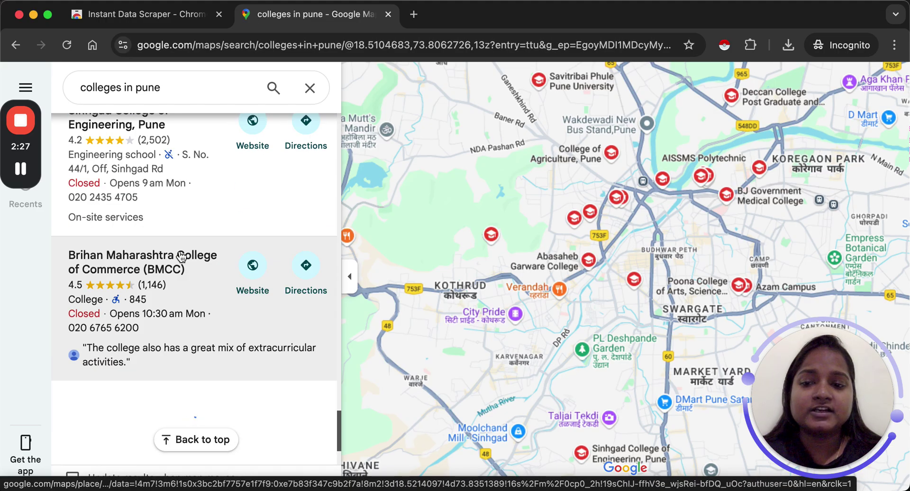
scroll(182, 256, down, 1)
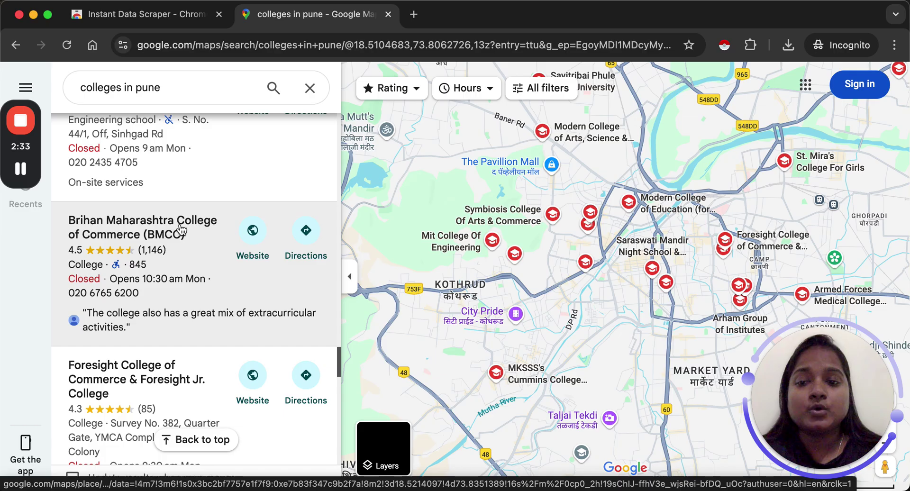
scroll(182, 230, down, 5)
scroll(182, 230, down, 20)
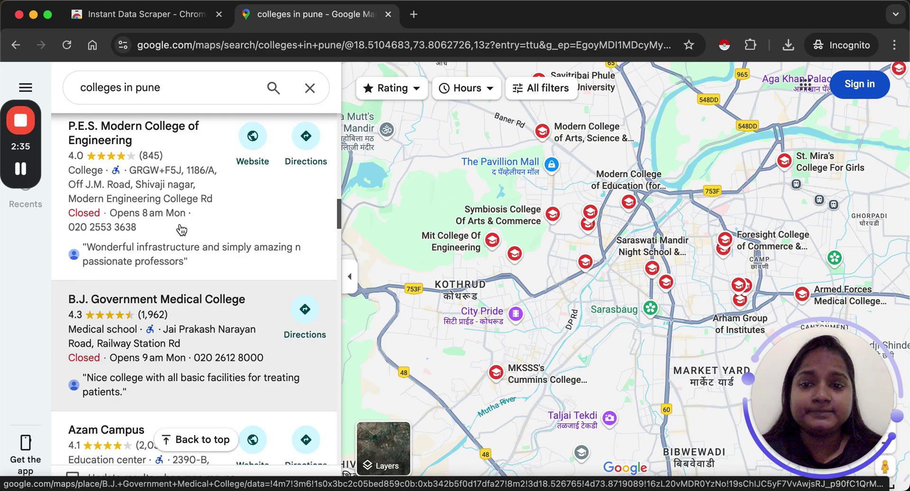
scroll(181, 230, up, 20)
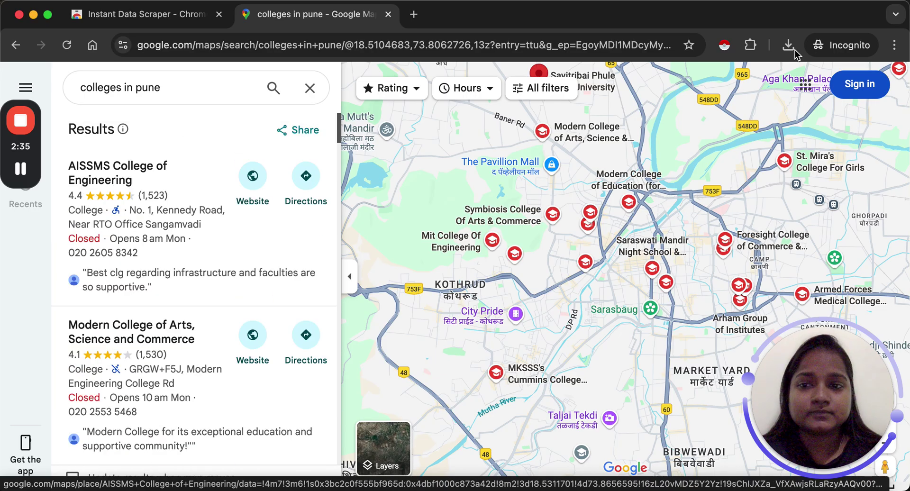
Step: Run Instant Data Scraper on the Maps results, move its window off the results list and review which listings are highlighted
click(724, 45)
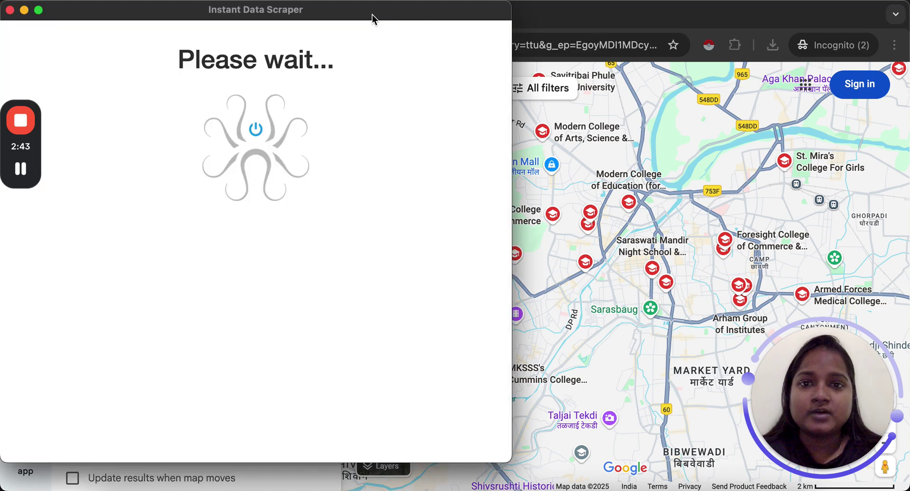
drag(373, 19, 736, 19)
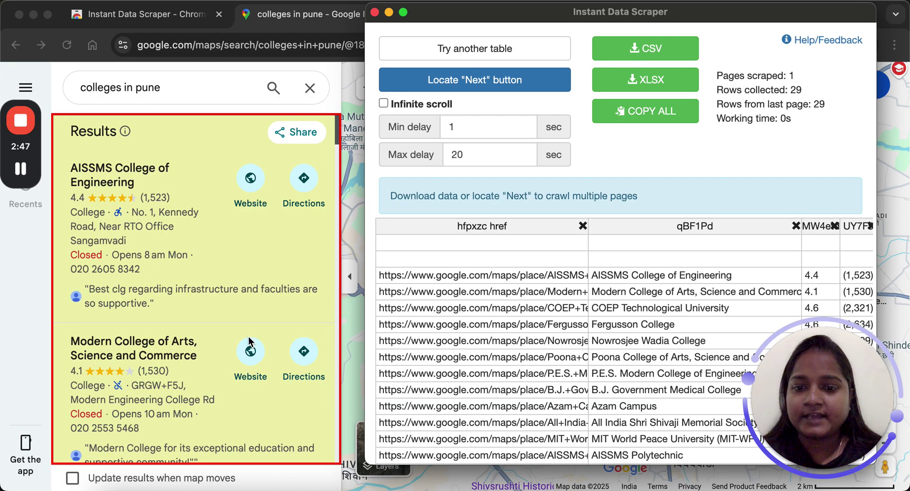
scroll(197, 275, down, 20)
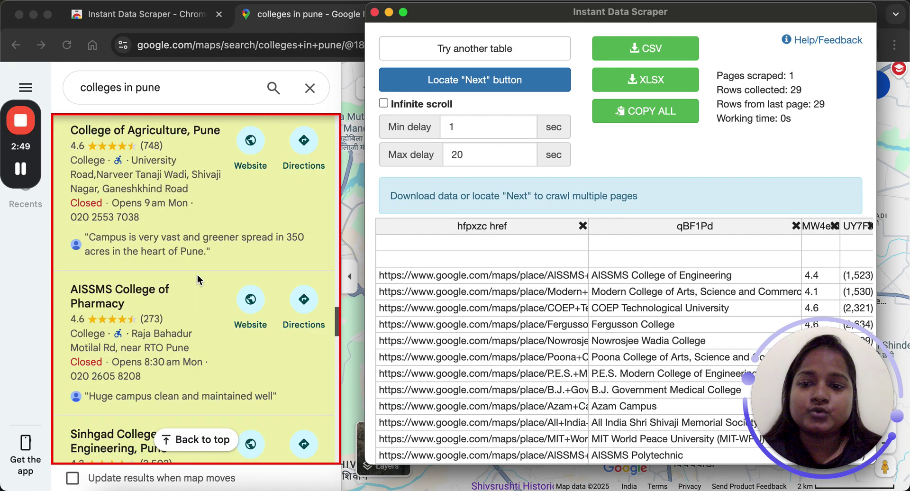
scroll(197, 276, down, 15)
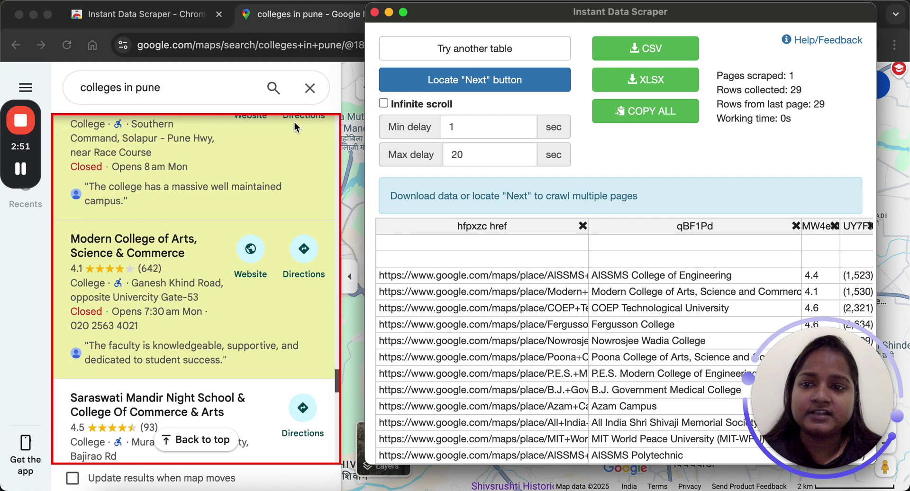
scroll(201, 299, down, 15)
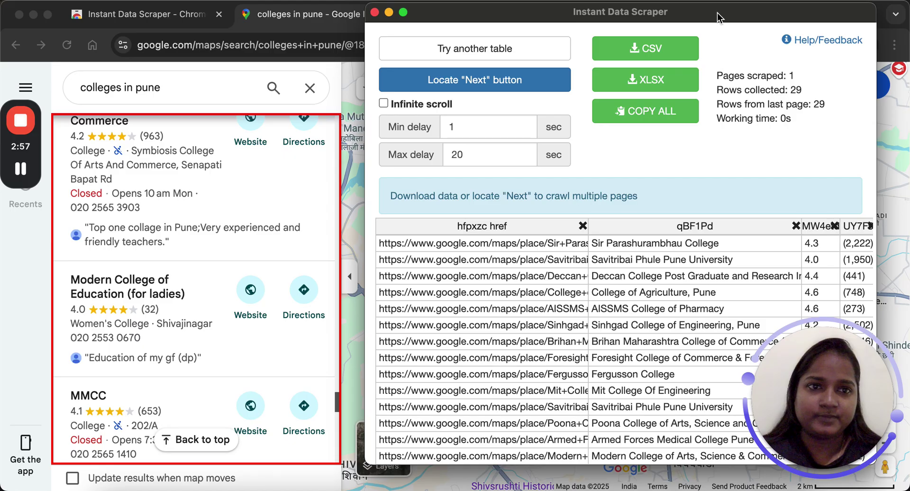
Step: Examine the scraped table's columns for each college's link, name, rating, address, opening hours, phone number and website
drag(718, 12, 538, 10)
scroll(278, 280, up, 1)
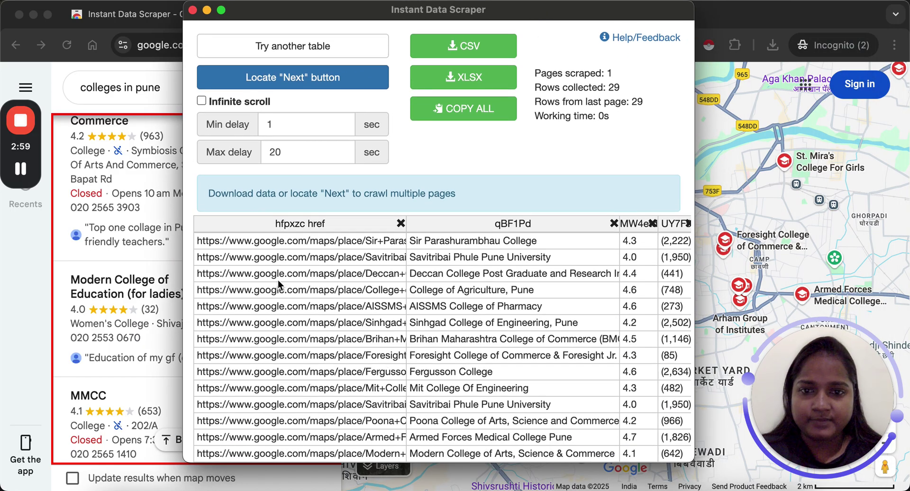
click(275, 256)
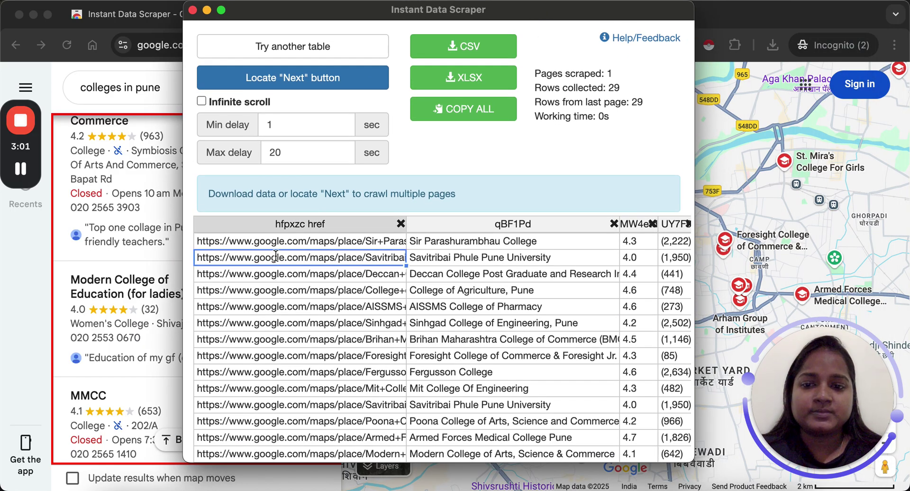
click(505, 257)
scroll(476, 266, right, 3)
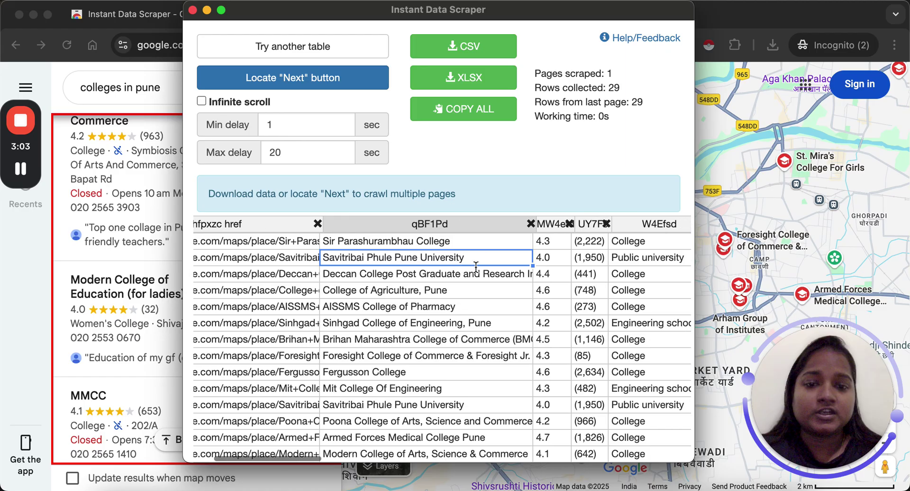
scroll(476, 267, right, 10)
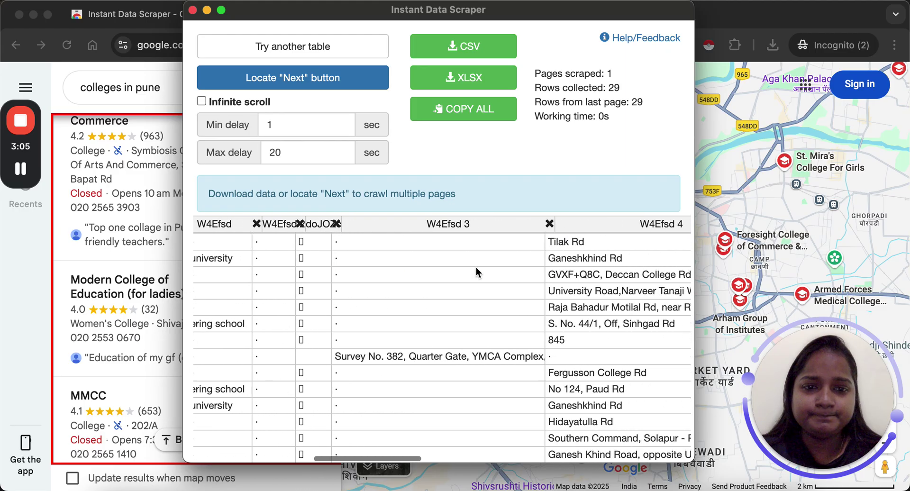
scroll(476, 267, right, 10)
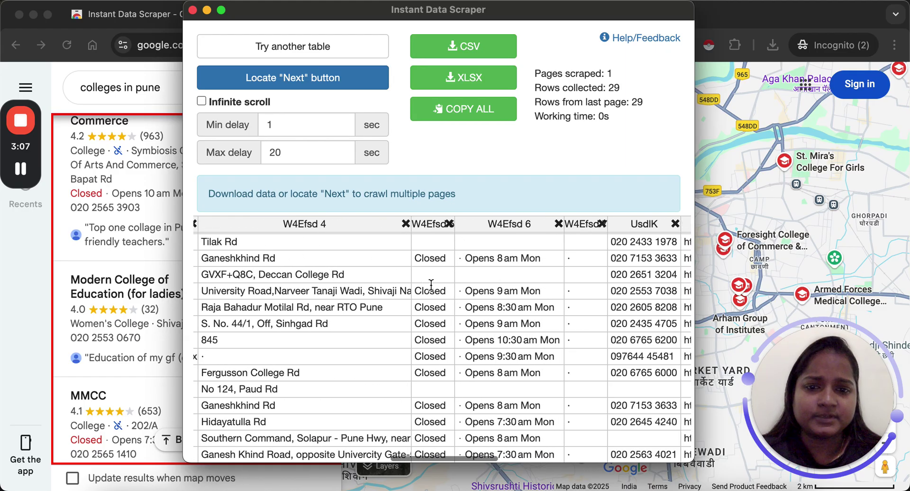
scroll(473, 287, right, 5)
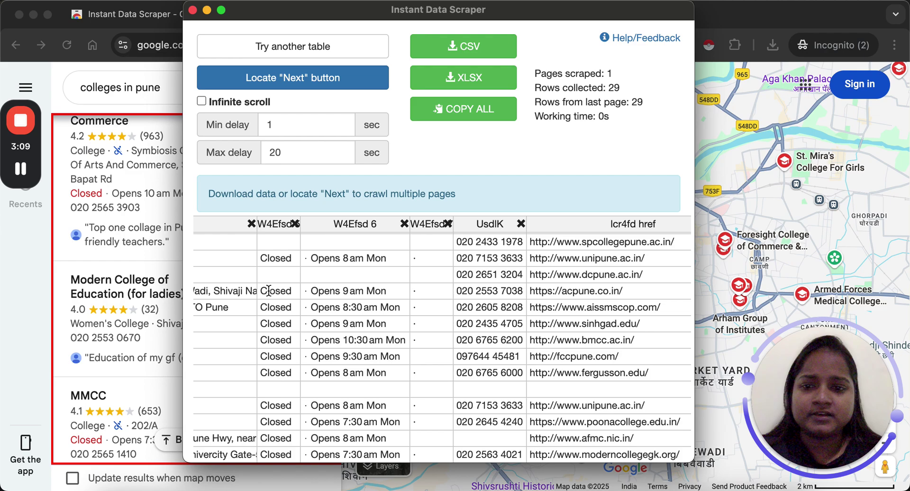
scroll(355, 292, down, 1)
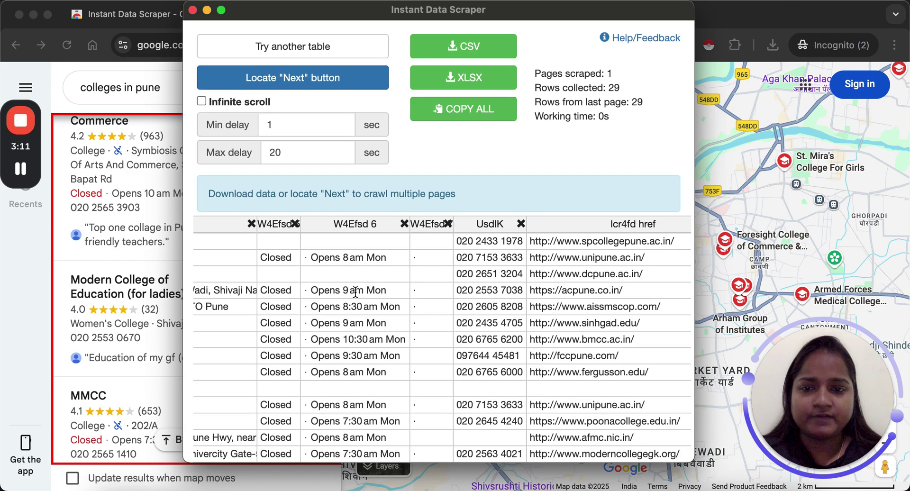
Step: Look through the phone numbers and websites in the scraped rows and compare them with the listings in the Maps results
scroll(486, 326, down, 1)
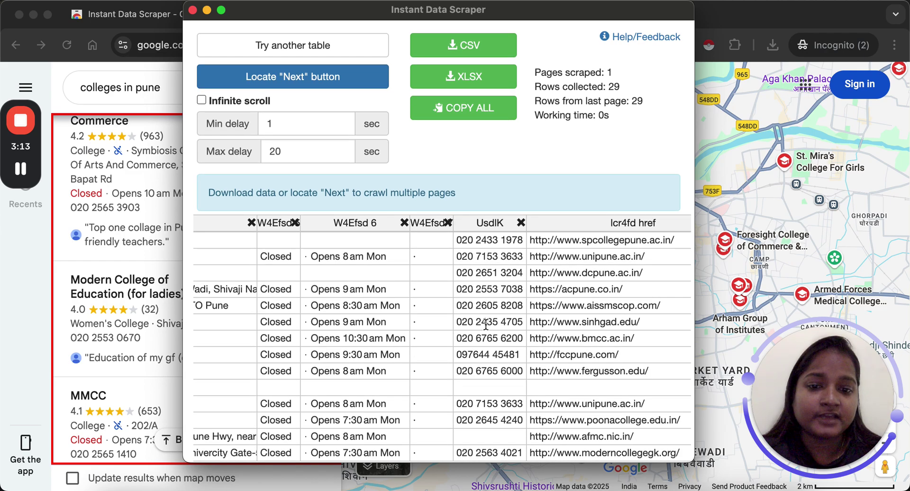
scroll(486, 325, down, 10)
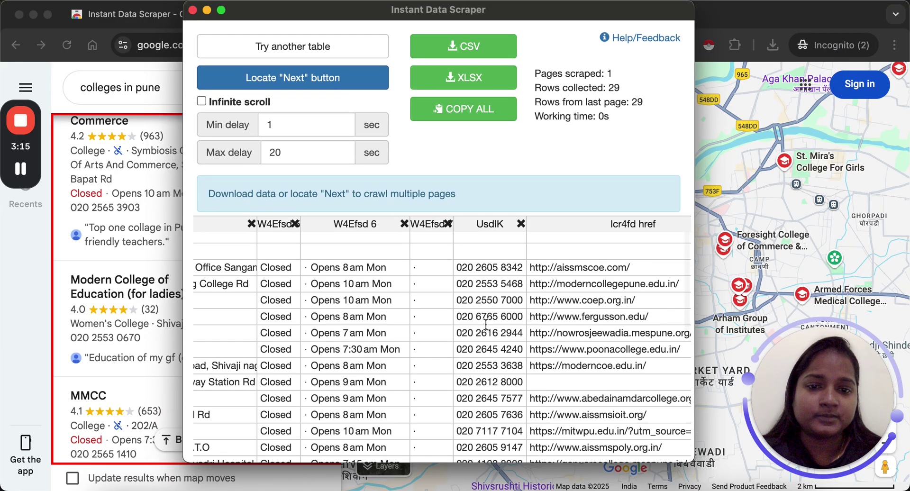
scroll(486, 325, up, 10)
scroll(486, 325, up, 2)
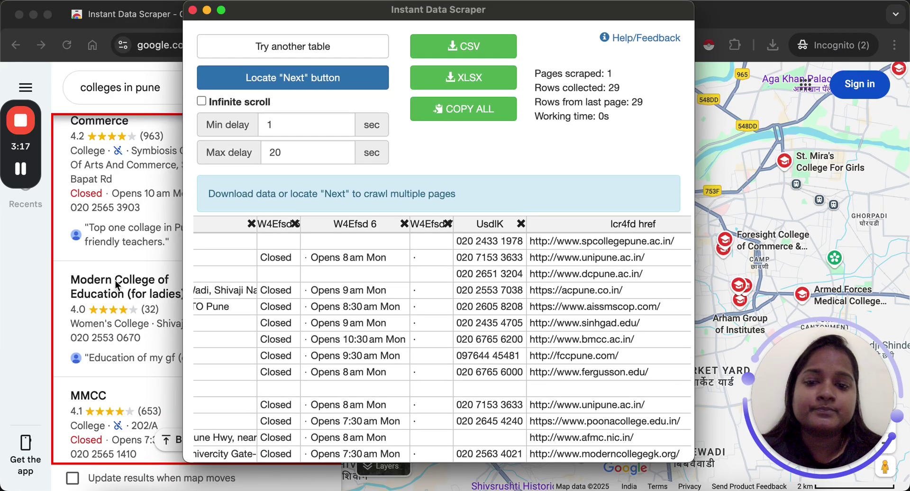
scroll(130, 261, down, 15)
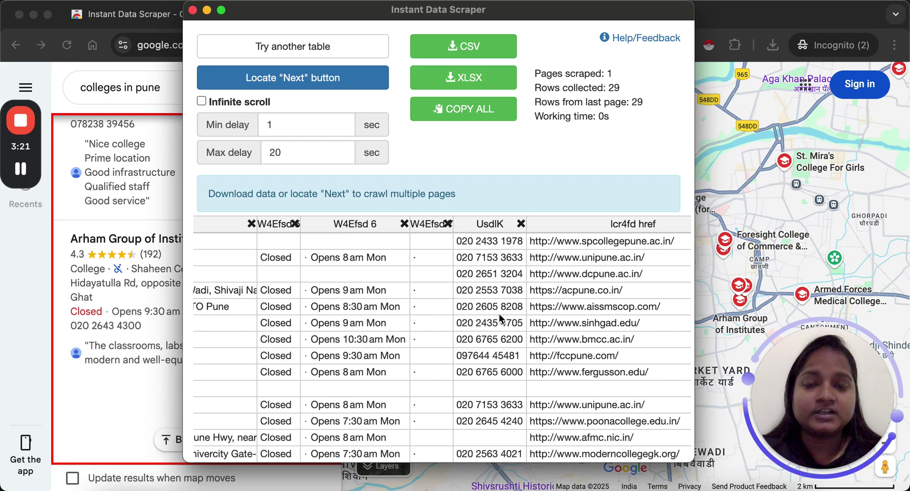
Step: Review the scraped table's website, directions, image source and review snippet columns, and copy all the scraped data
scroll(514, 317, right, 5)
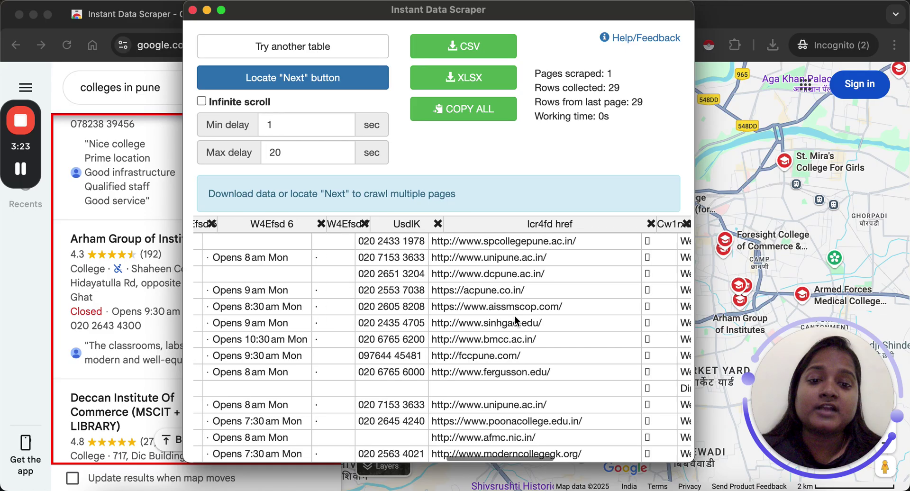
scroll(514, 318, right, 4)
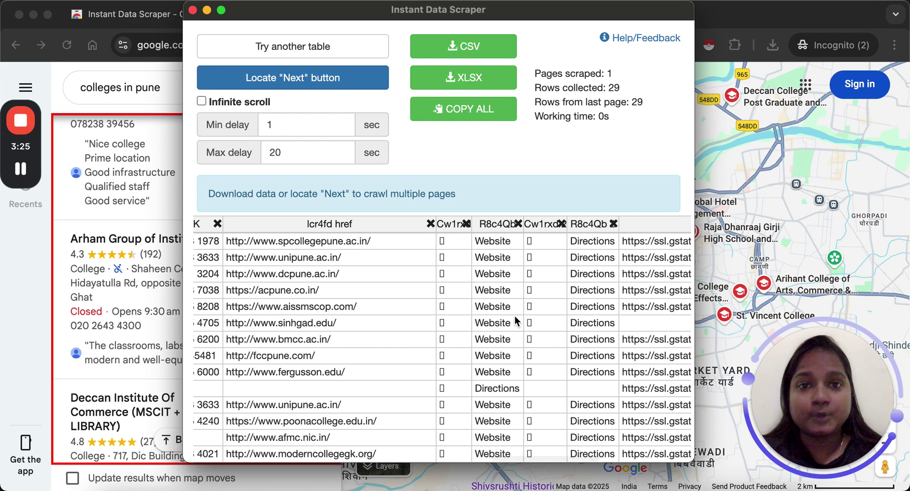
scroll(515, 317, right, 10)
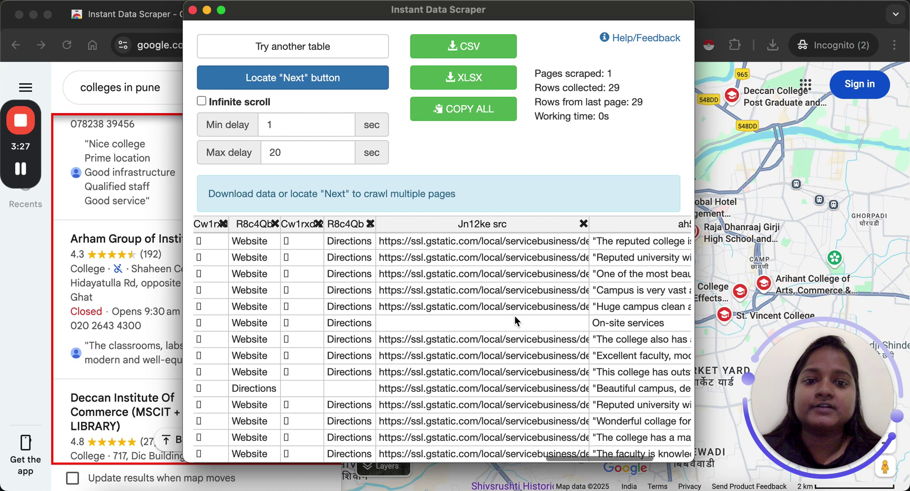
scroll(515, 316, right, 15)
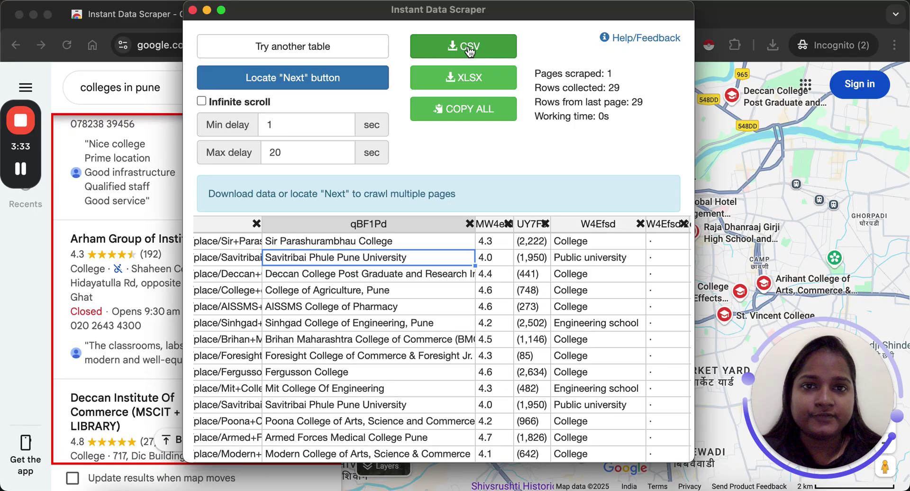
click(456, 114)
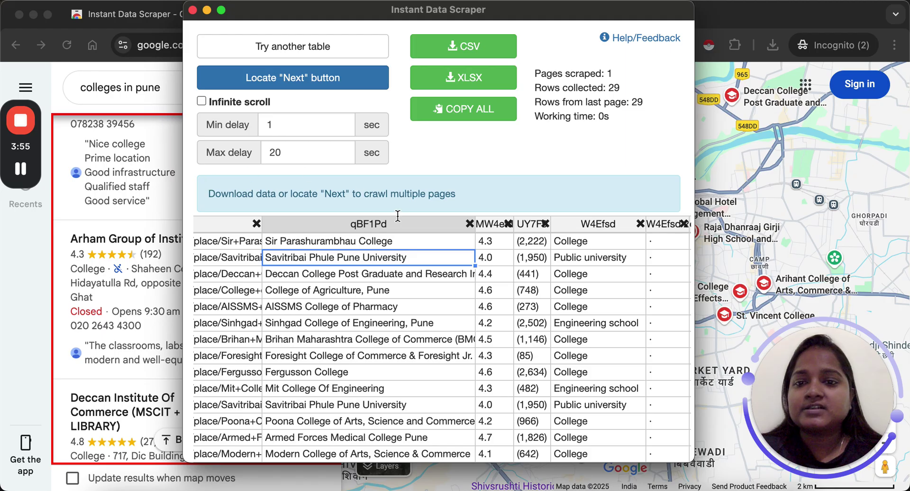
Step: Load more college listings further down the Maps results list behind the scraper window
scroll(109, 240, down, 5)
scroll(109, 254, down, 5)
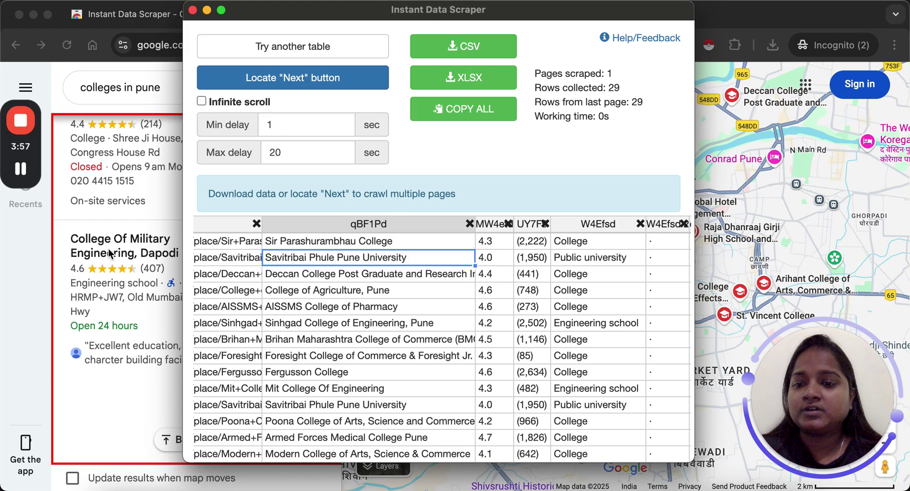
scroll(138, 241, down, 10)
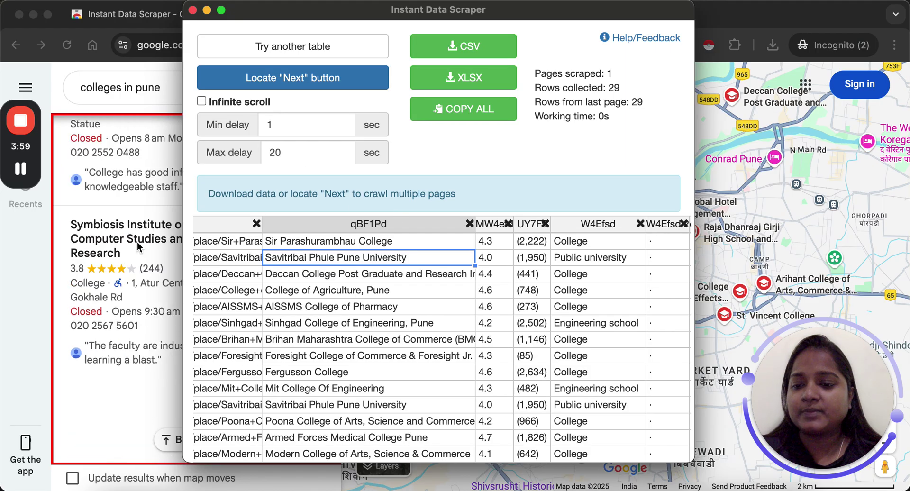
scroll(138, 242, down, 10)
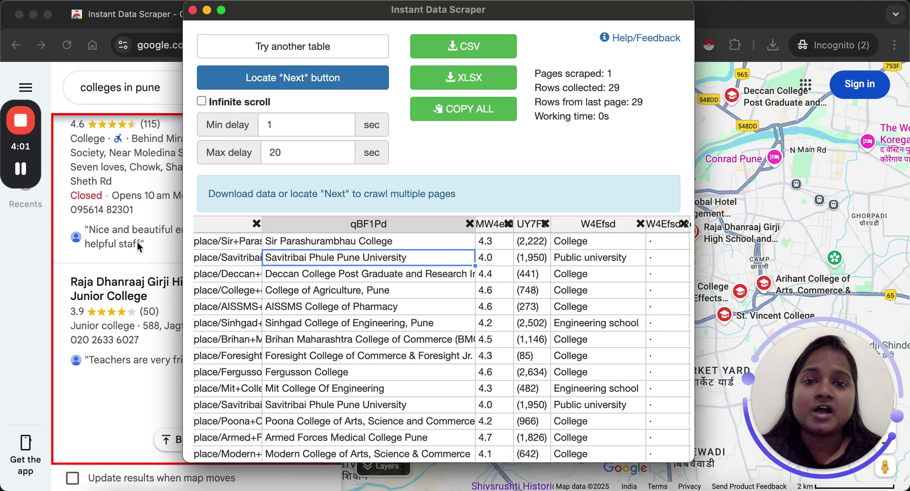